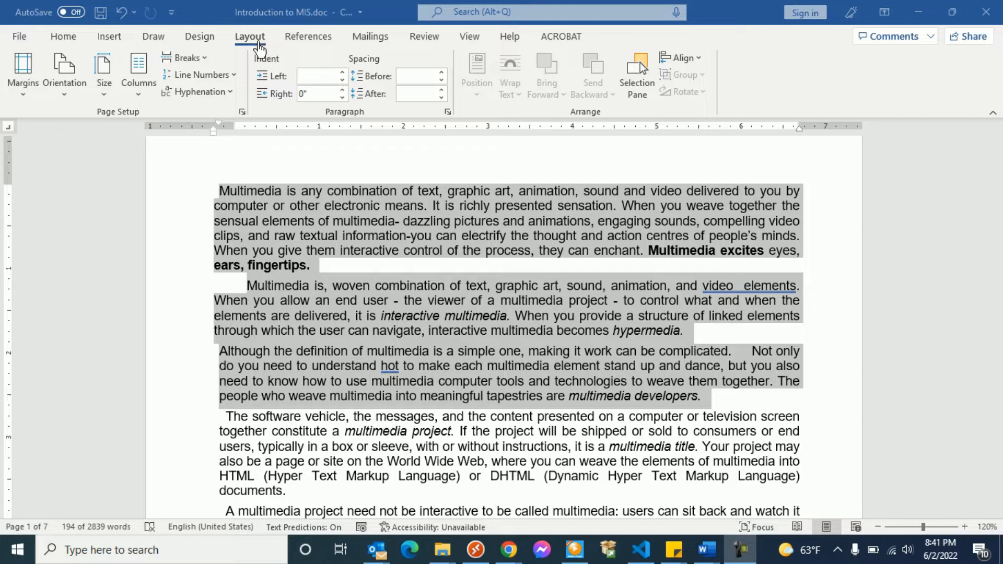
Try both the two-column and the three-column layout on the selected paragraphs
left_click(139, 83)
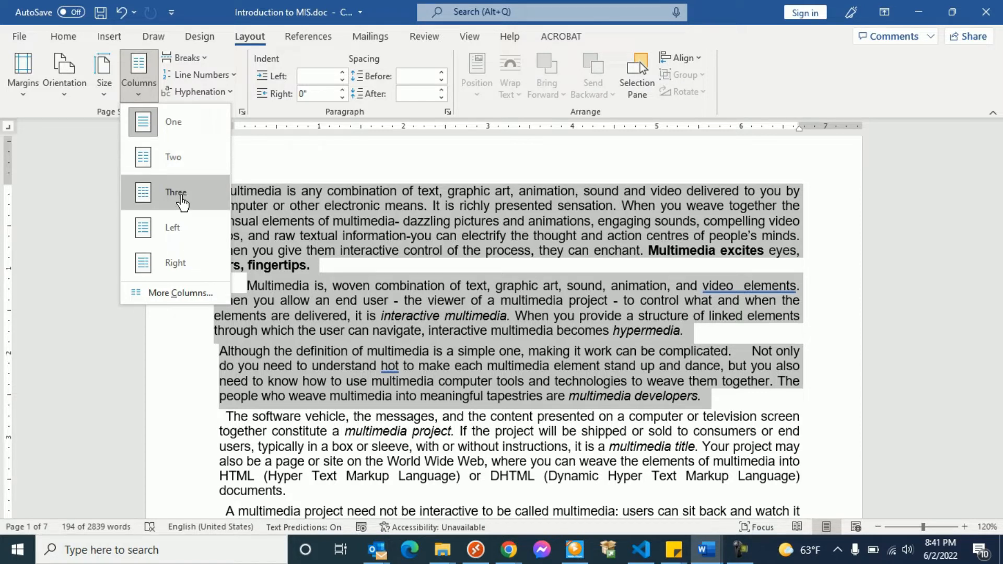
left_click(180, 165)
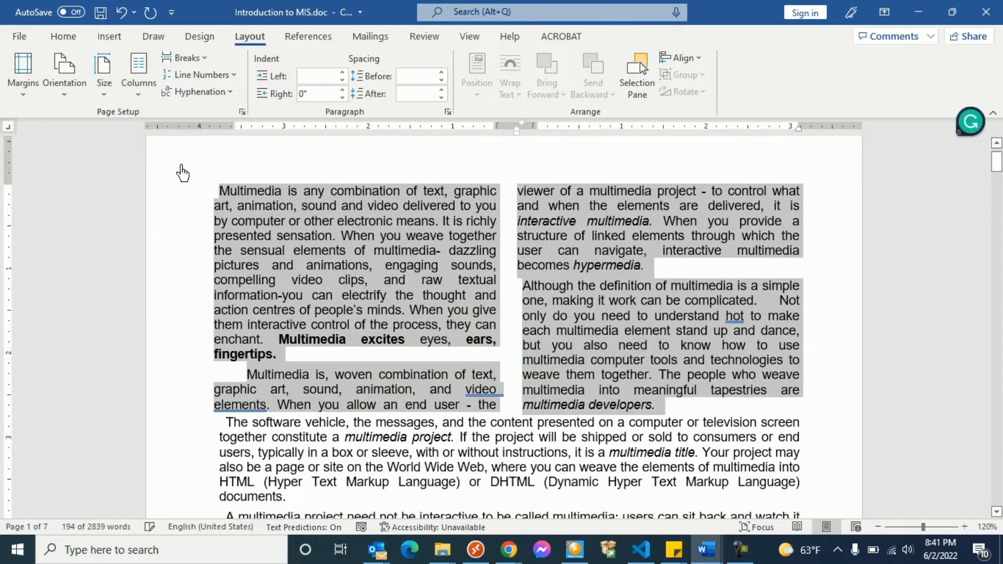
left_click(138, 73)
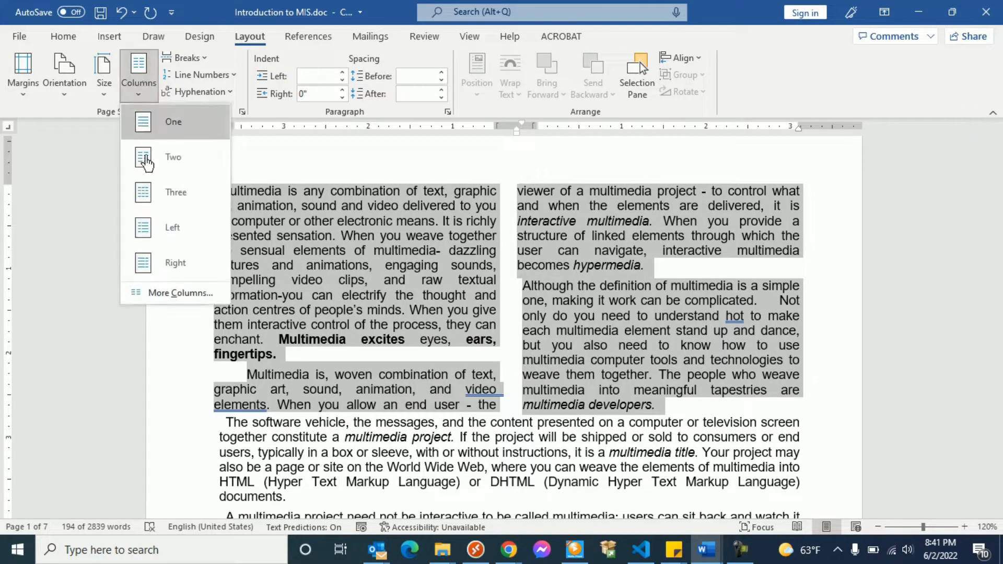
left_click(163, 205)
Try the Left and Right unequal-width column presets on the selected paragraphs
left_click(144, 99)
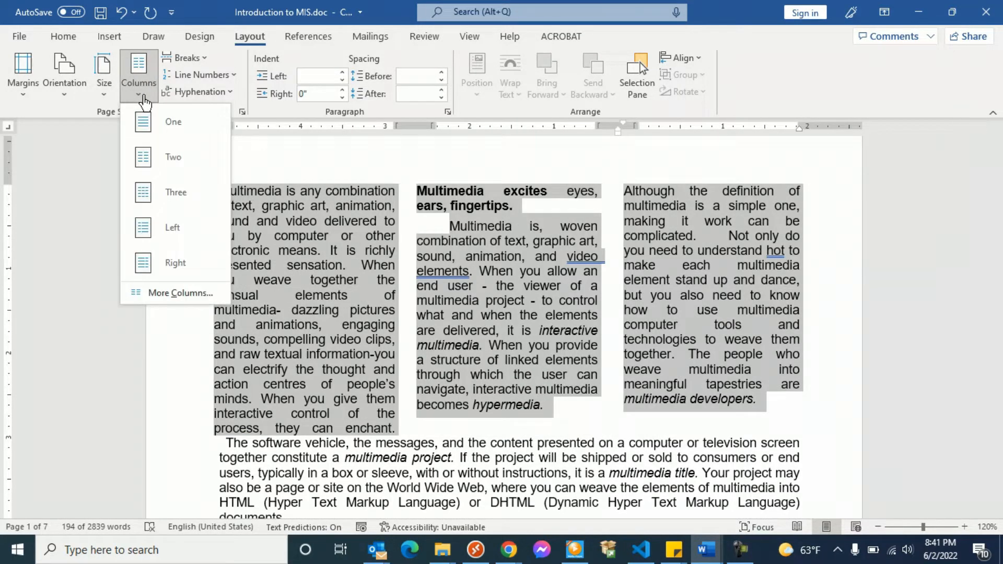
left_click(176, 230)
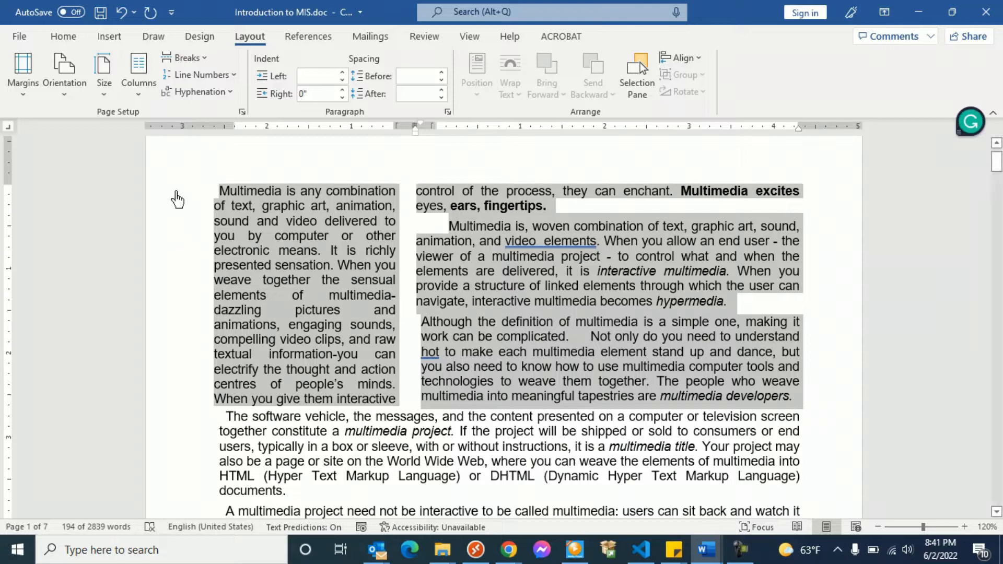
left_click(139, 86)
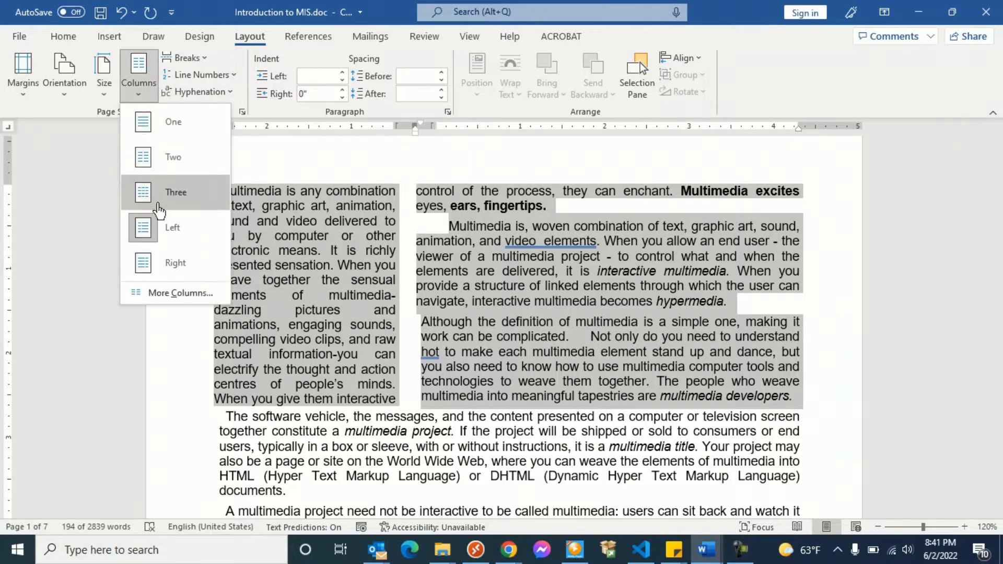
left_click(176, 263)
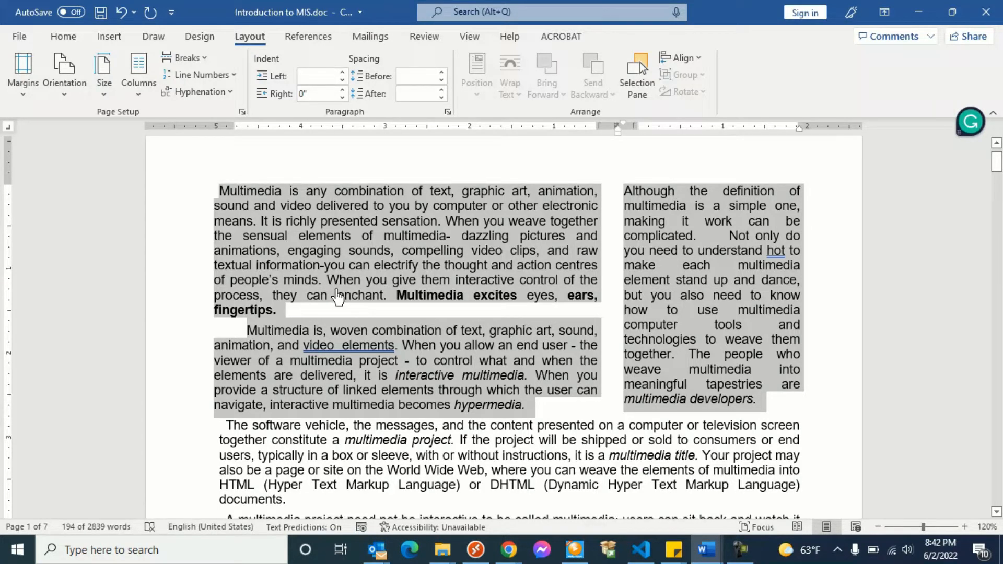
Arrange the selected paragraphs in two columns
left_click(140, 92)
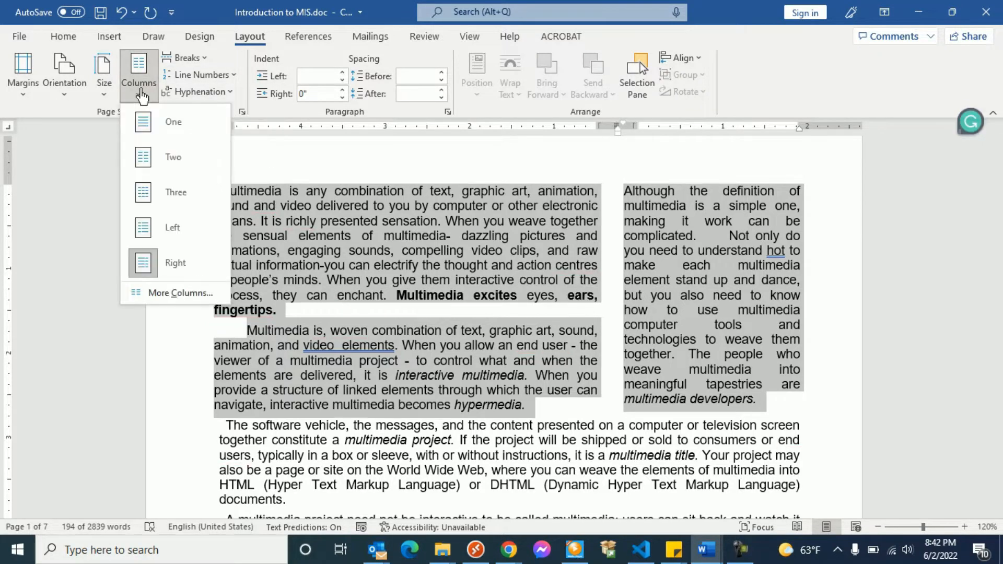
left_click(158, 173)
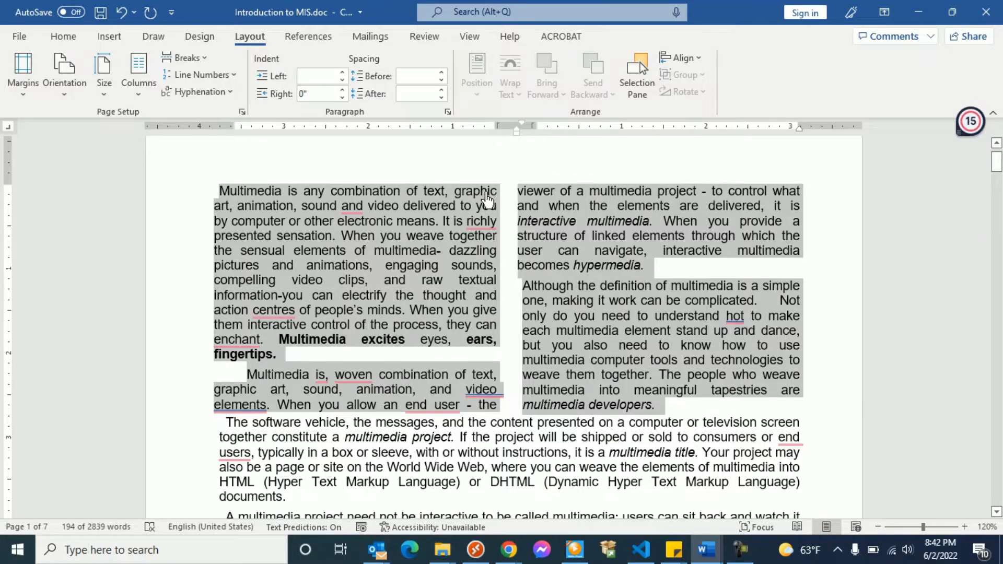
Preview the One, Two, Three and Left presets in the detailed column settings, and restore equal column width
left_click(141, 93)
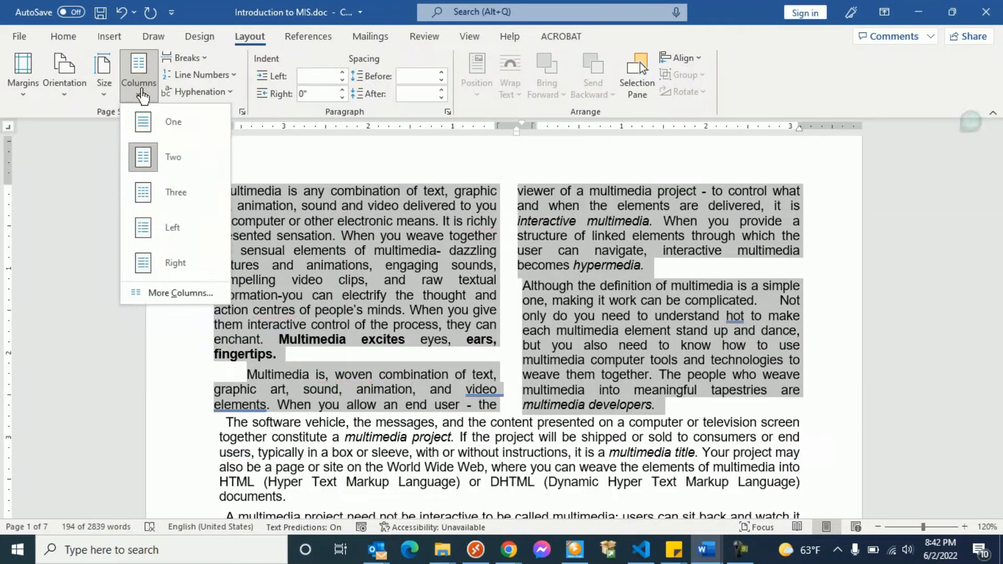
left_click(165, 293)
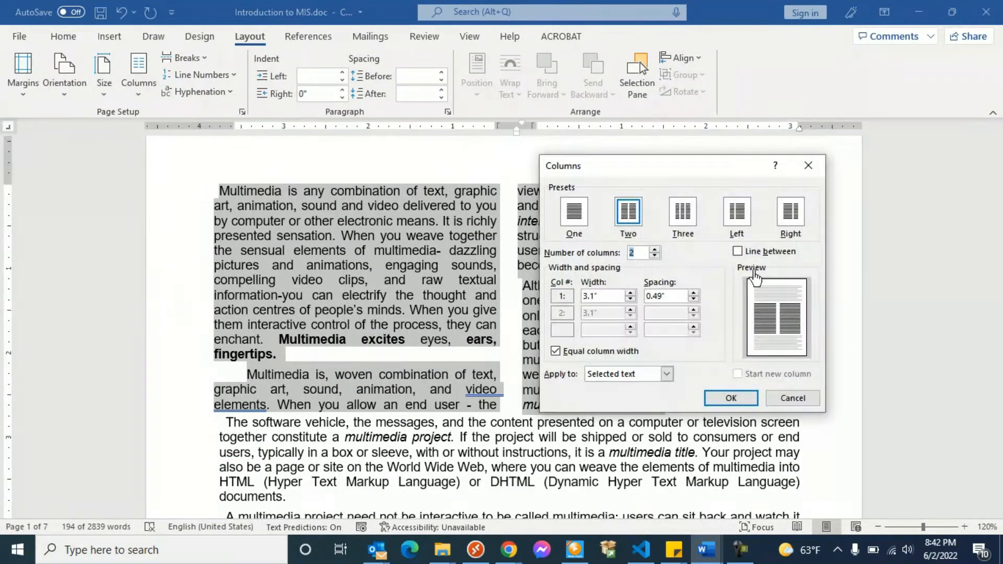
left_click_drag(700, 169, 742, 152)
left_click(618, 198)
left_click(672, 208)
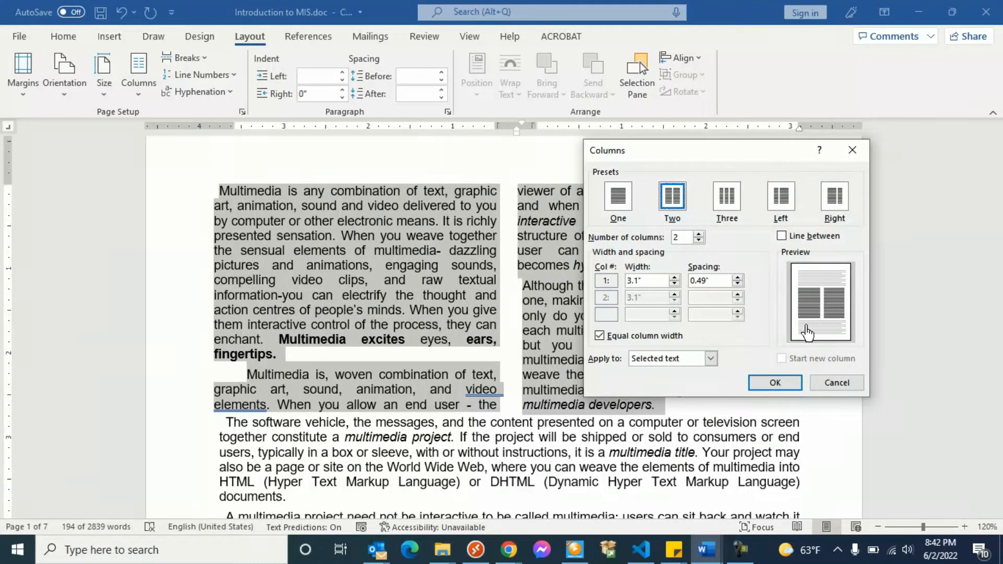
left_click(728, 202)
left_click(780, 202)
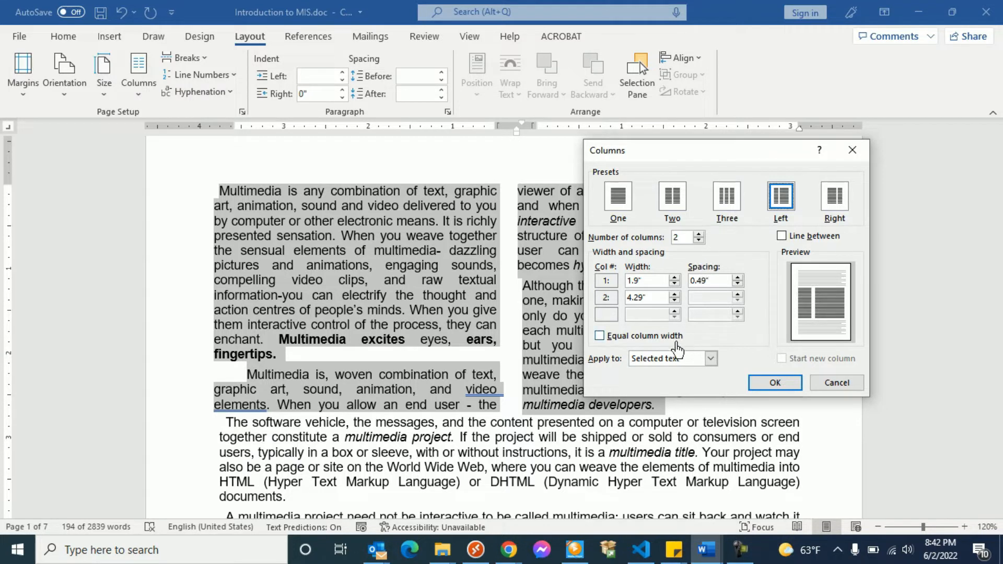
left_click(599, 337)
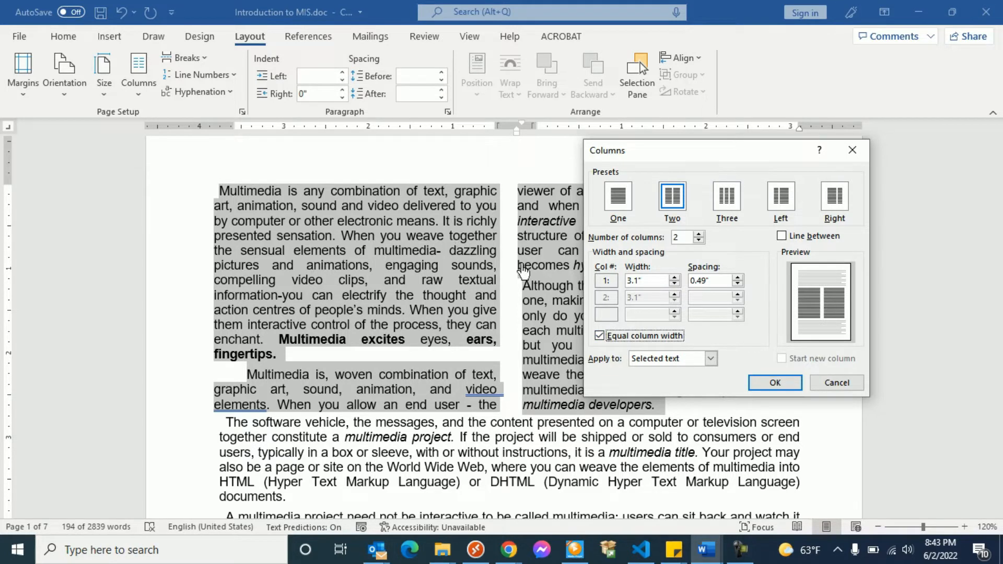
Set the spacing between the two columns to 0.3" and apply it to the selected text only
left_click(634, 281)
left_click(737, 284)
left_click(737, 284)
left_click(738, 282)
left_click(711, 358)
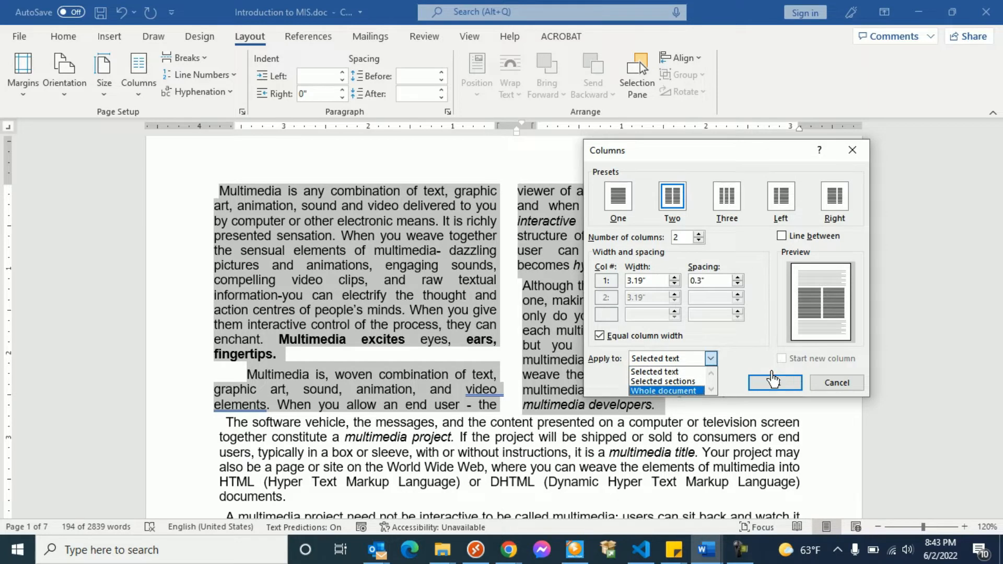
left_click(679, 372)
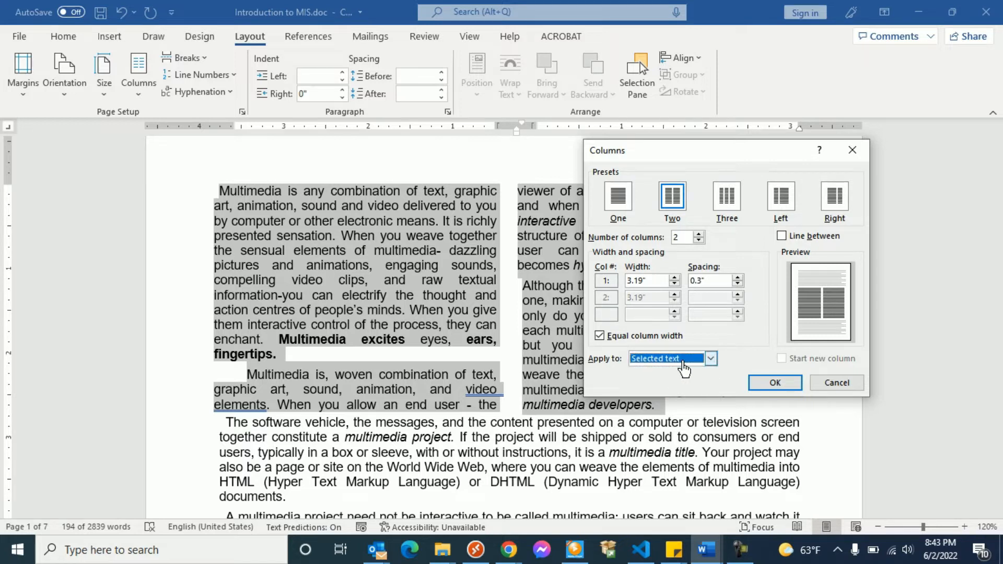
left_click(775, 383)
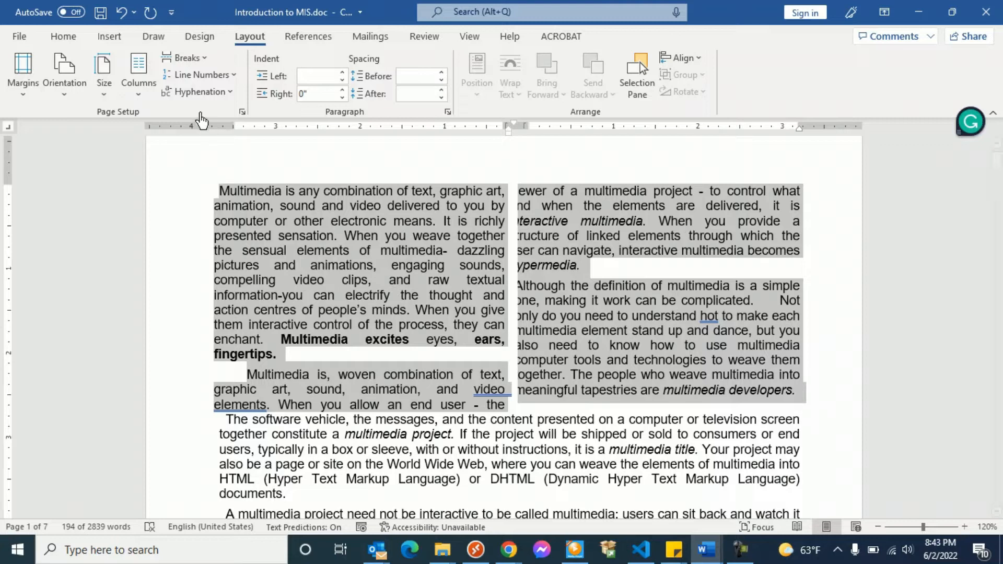
Set the spacing between the two columns of the selected text to 0.6"
left_click(138, 88)
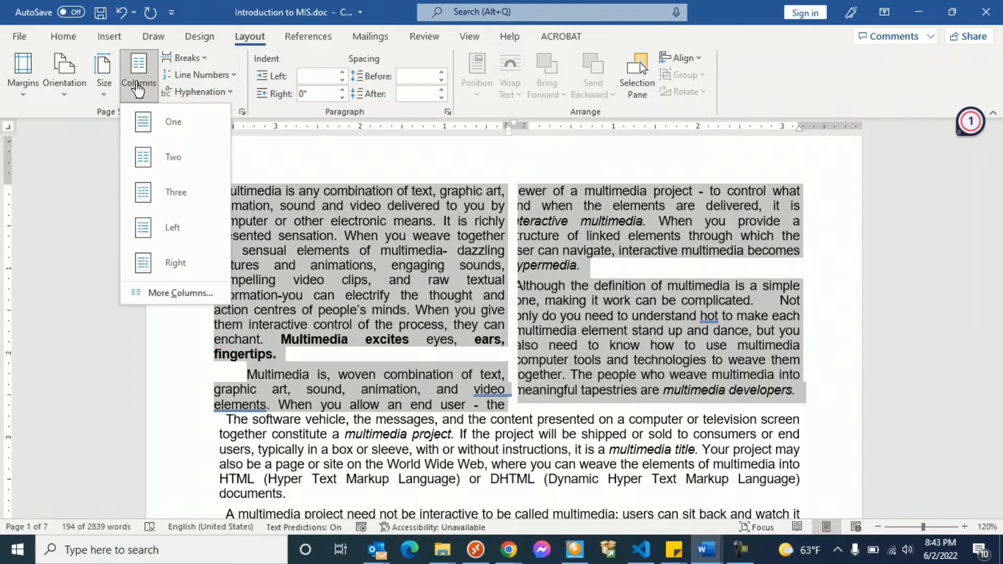
left_click(198, 292)
left_click(738, 278)
left_click(738, 278)
left_click(738, 278)
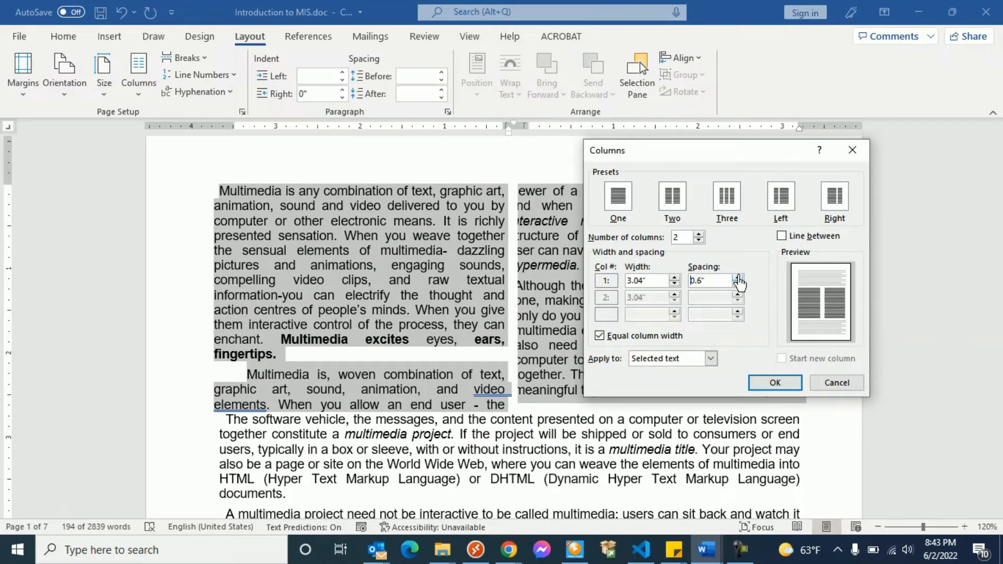
left_click(775, 382)
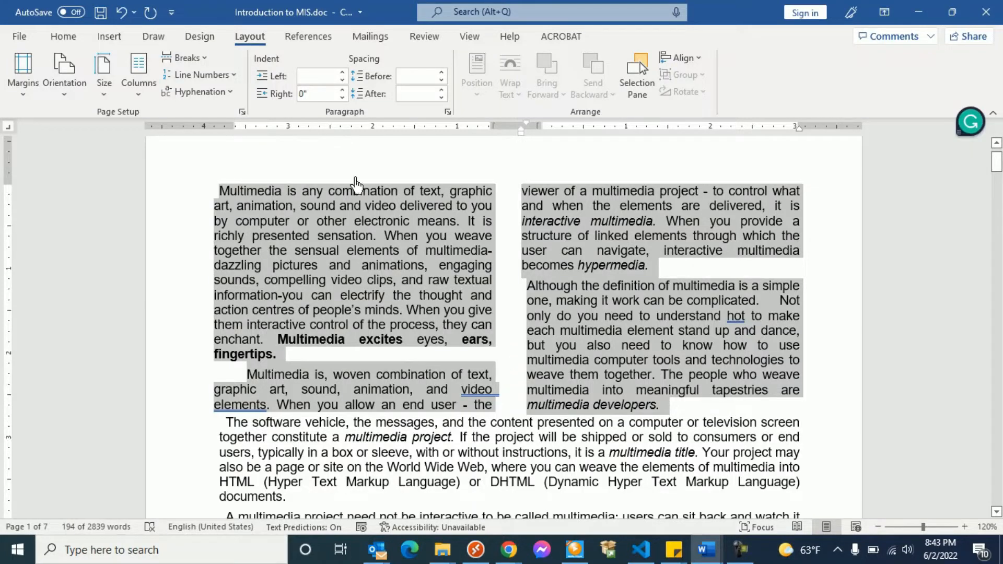
Add a vertical line between the two columns of the selected text
left_click(145, 93)
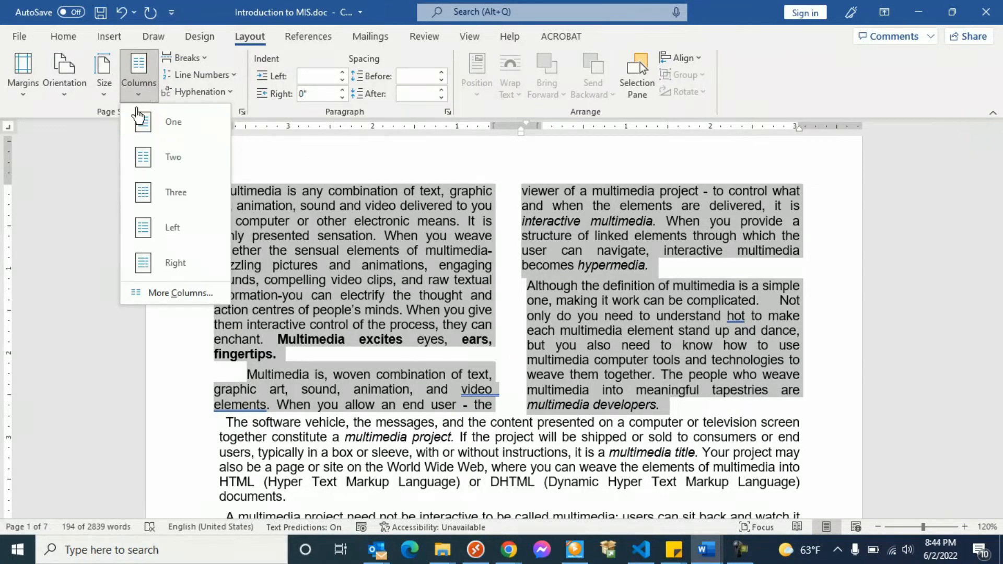
left_click(199, 293)
left_click(781, 237)
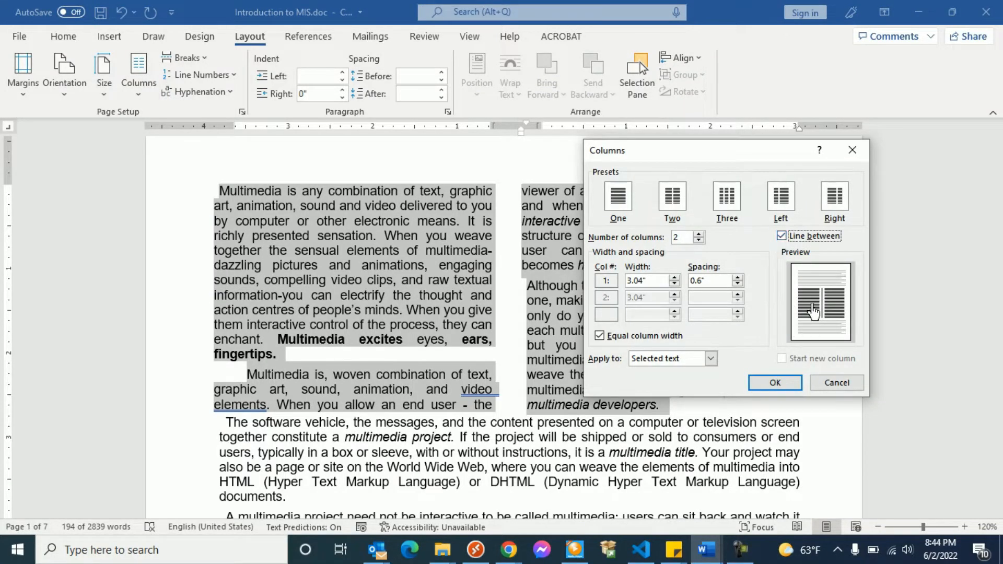
left_click(775, 382)
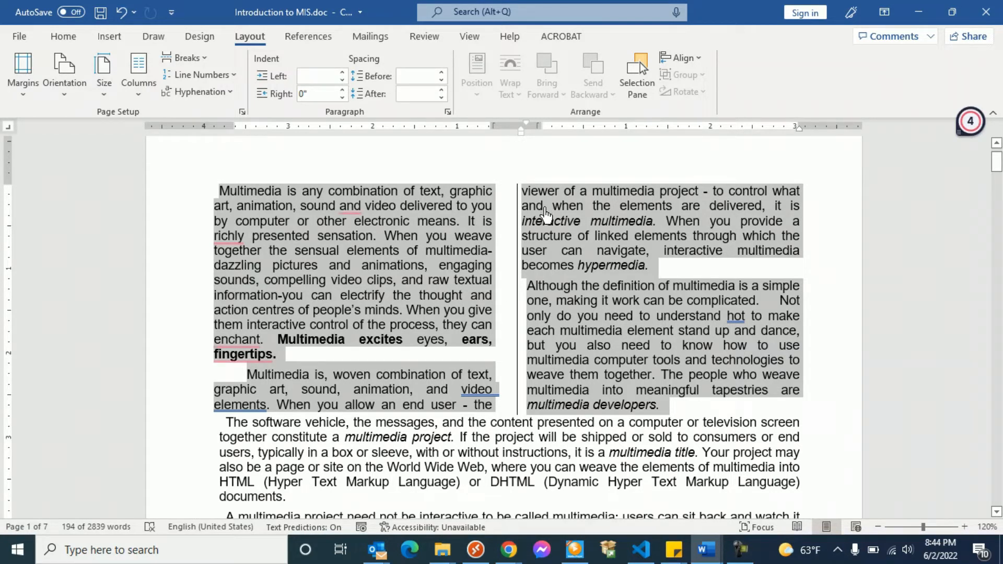
Insert a column break before "When you allow an end user" in the second paragraph, and undo it
left_click(293, 376)
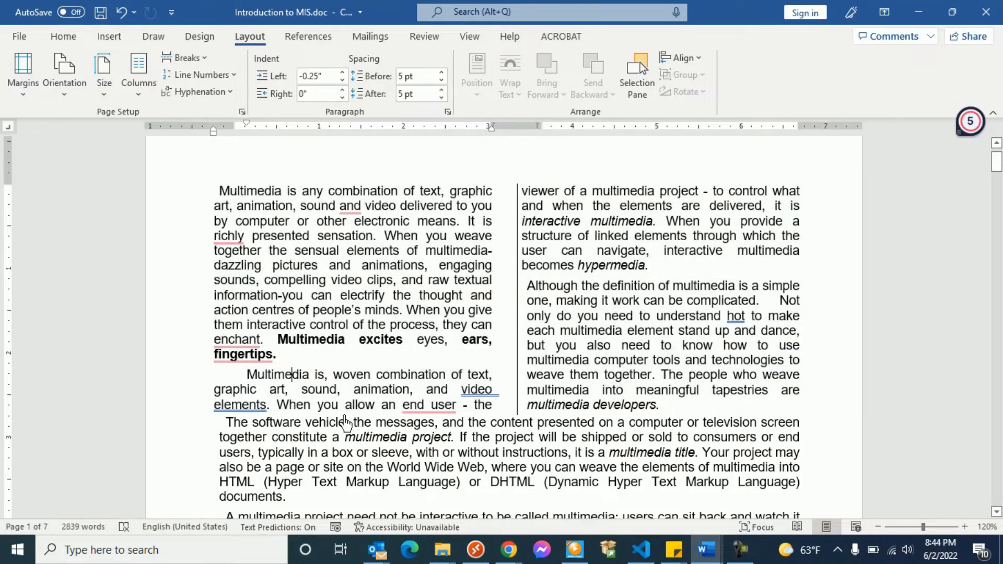
left_click(277, 407)
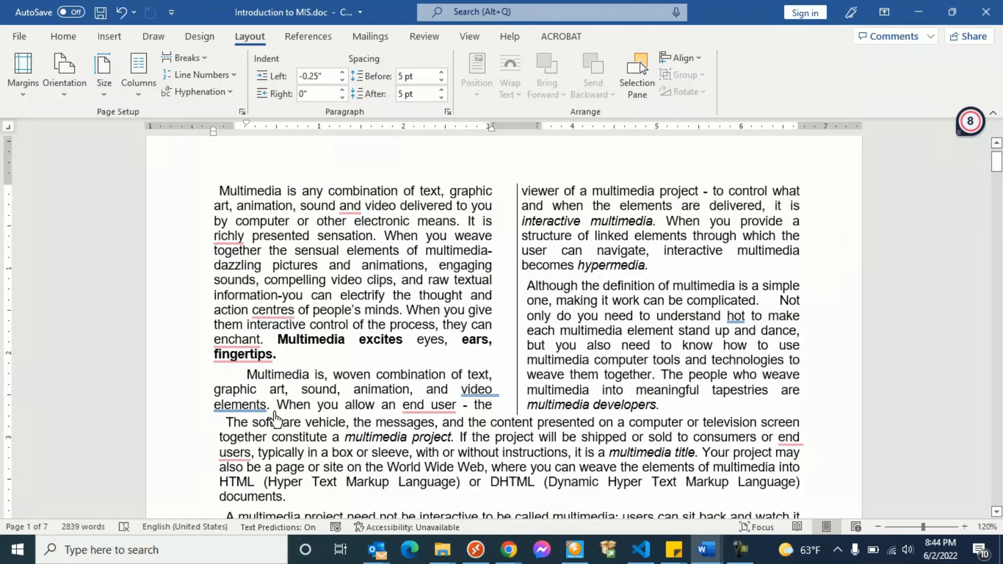
key("ctrl+Home")
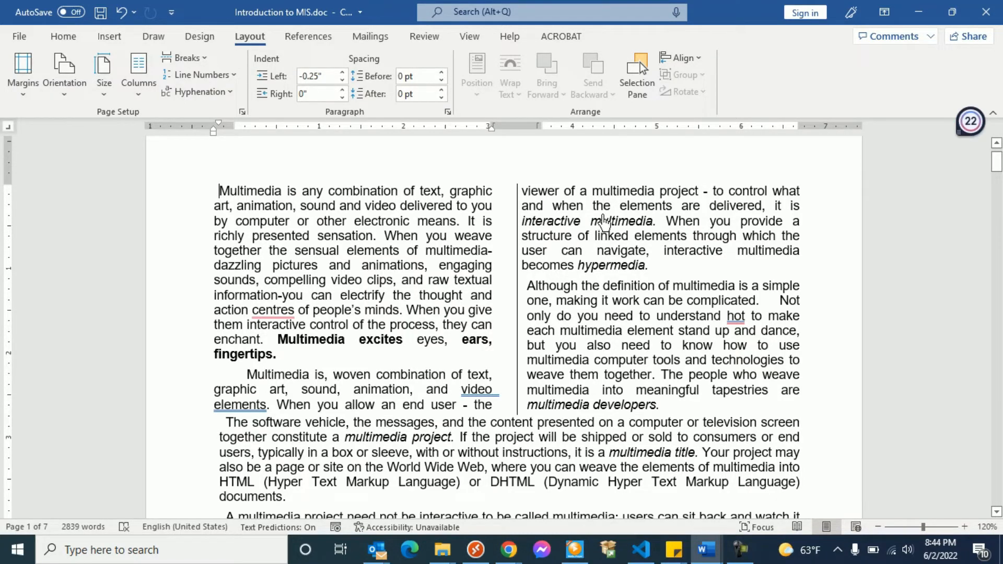
left_click(280, 417)
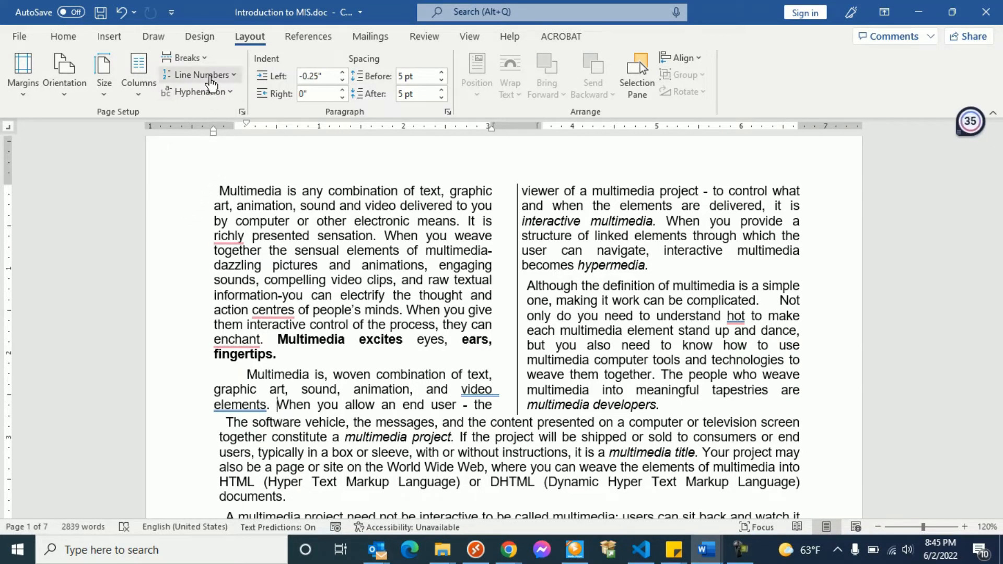
left_click(204, 67)
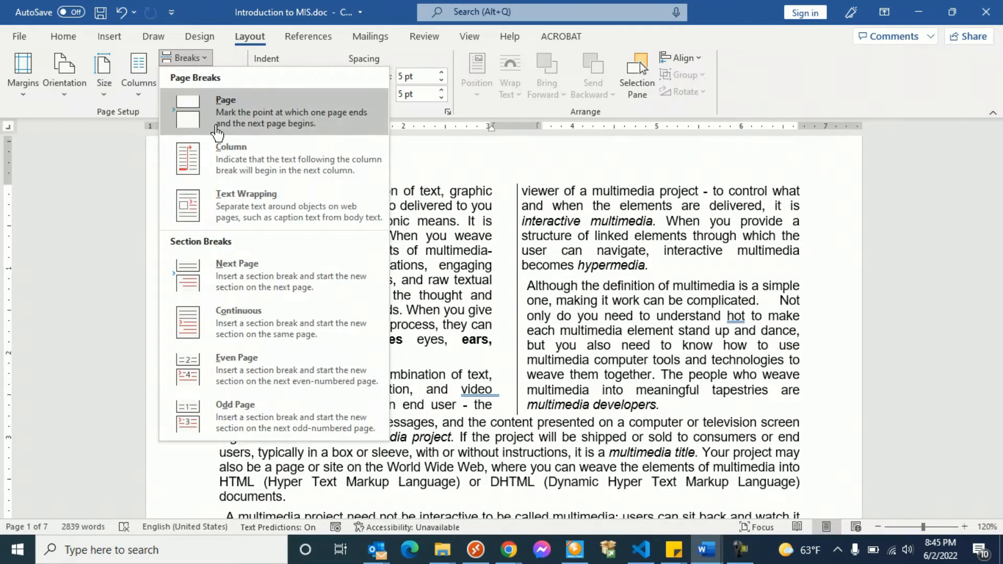
left_click(227, 164)
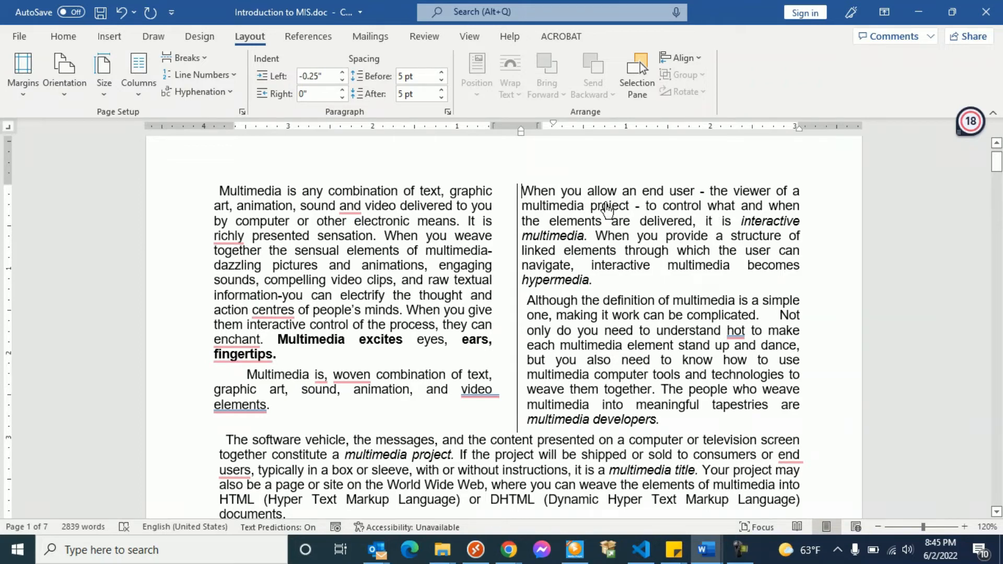
left_click(124, 15)
left_click(124, 17)
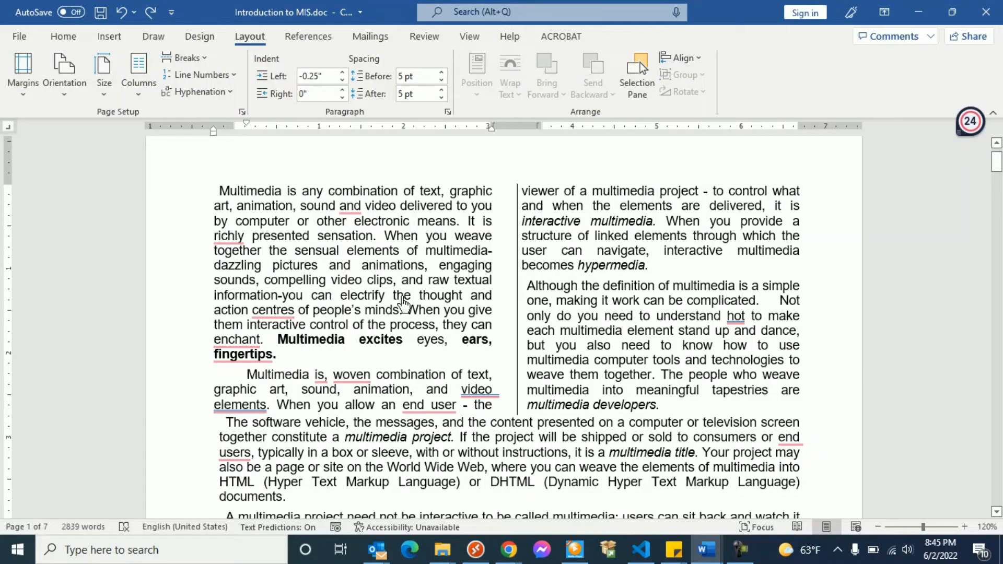
Remove the line between the columns for this section
left_click(139, 73)
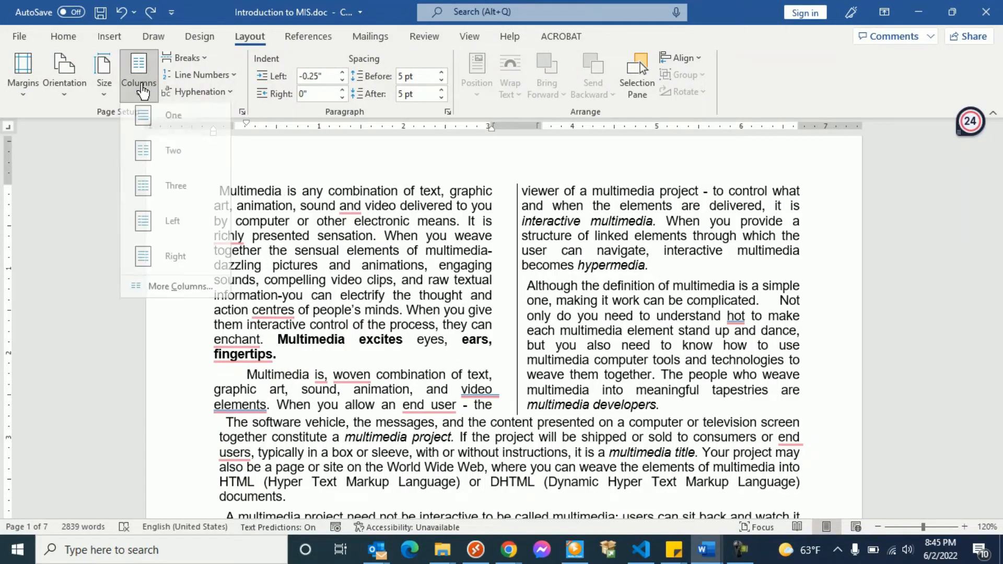
left_click(204, 294)
left_click(788, 234)
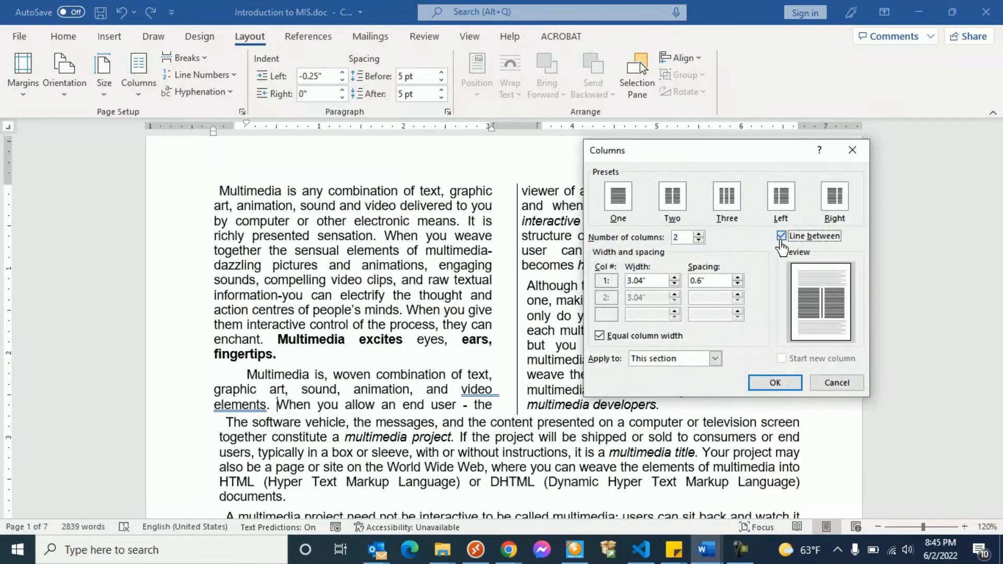
left_click(775, 383)
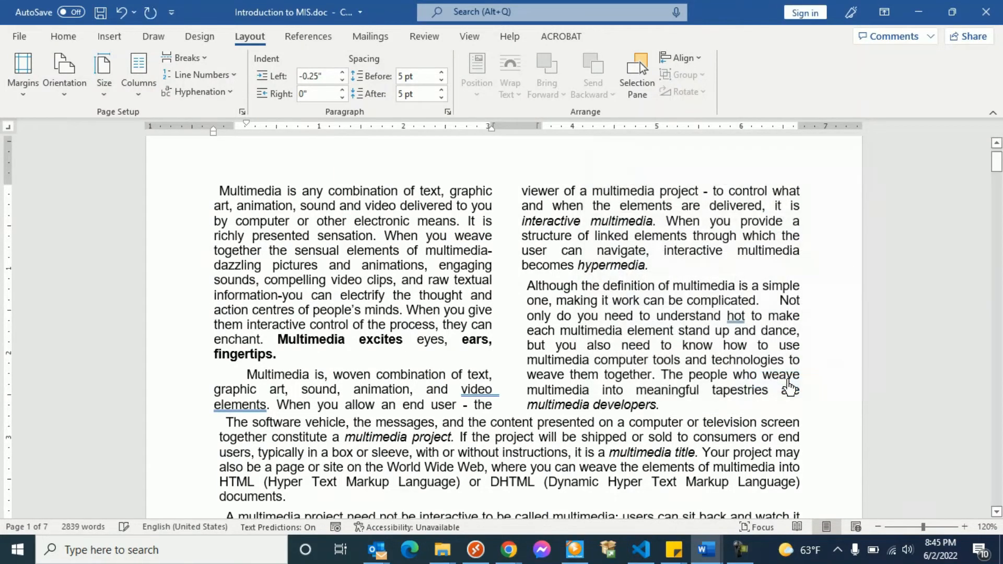
Select the first line of the full-width paragraph starting "The software vehicle" below the two-column text
scroll(524, 315, "down", 3)
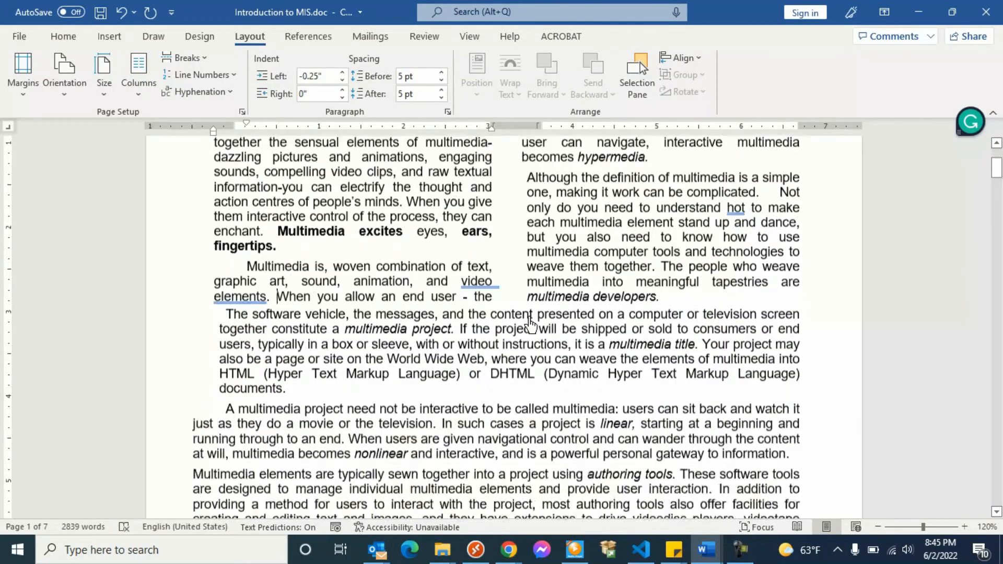
left_click(218, 297)
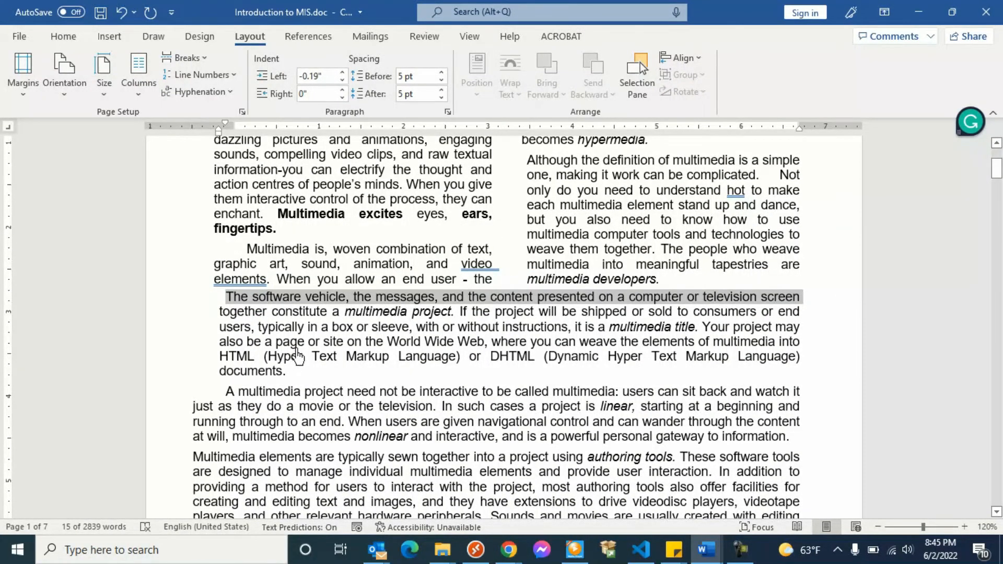
scroll(523, 334, "up", 3)
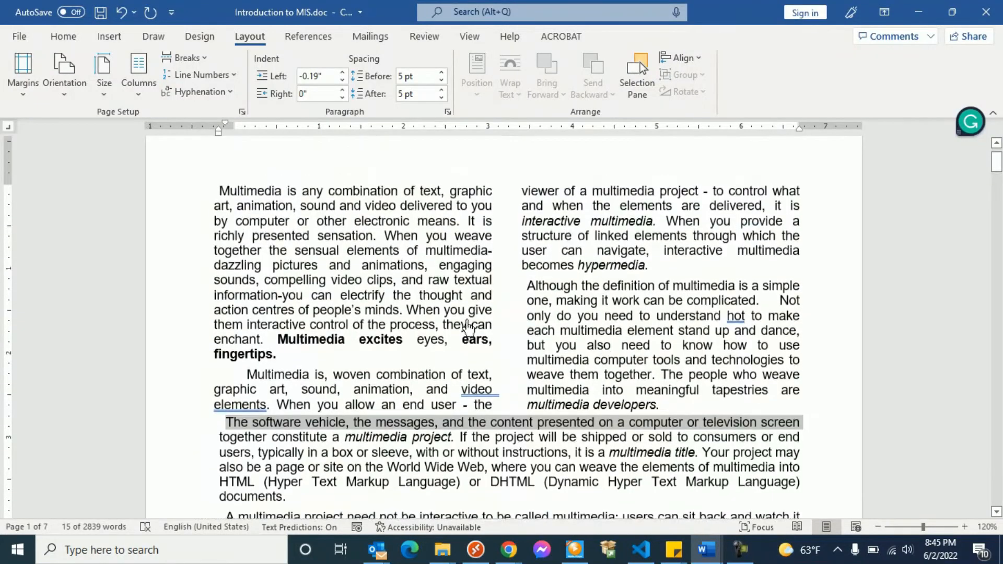